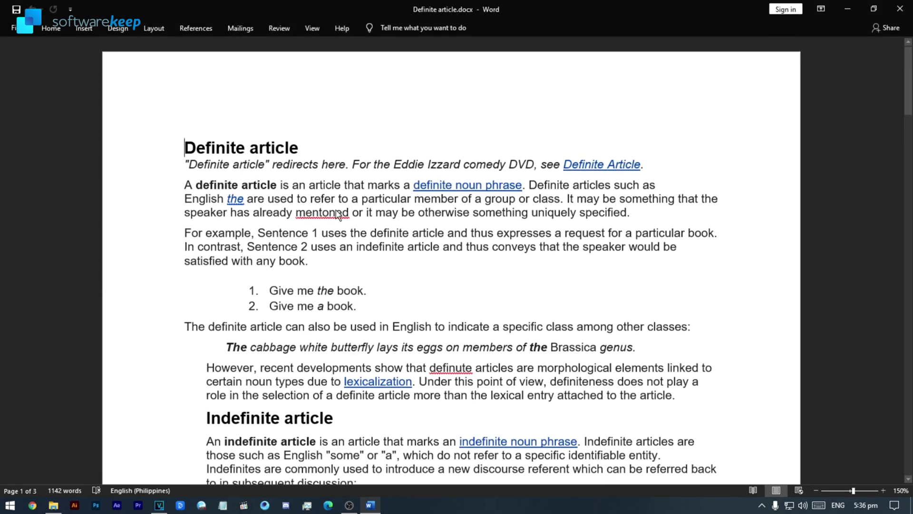
Step: Correct mentoned, thay and defnite to mentioned, that and definite
left_click(292, 226)
scroll(400, 286, "down", 2)
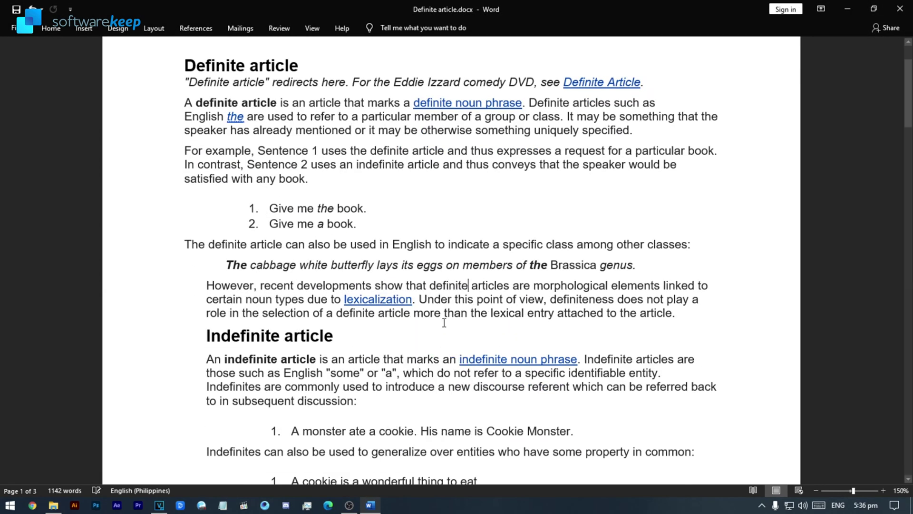
scroll(485, 301, "down", 2)
right_click(515, 278)
left_click(501, 316)
scroll(502, 316, "down", 2)
scroll(493, 325, "down", 4)
scroll(478, 286, "down", 1)
scroll(469, 249, "down", 5)
scroll(468, 248, "down", 2)
right_click(284, 199)
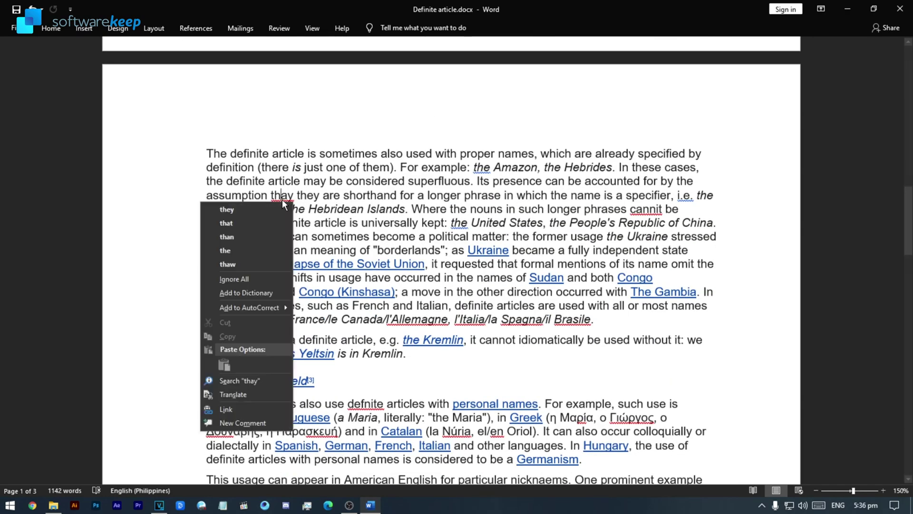
left_click(226, 223)
scroll(286, 250, "down", 2)
right_click(367, 321)
left_click(325, 148)
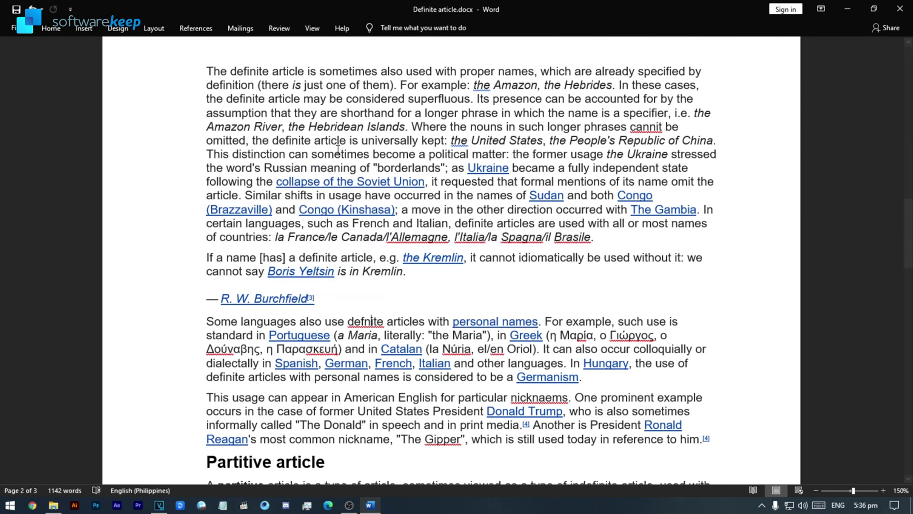
Step: Correct nicknaems, quantity and specifeis to their suggested spellings, after checking Gipper's suggestions
right_click(535, 398)
left_click(507, 210)
type("i")
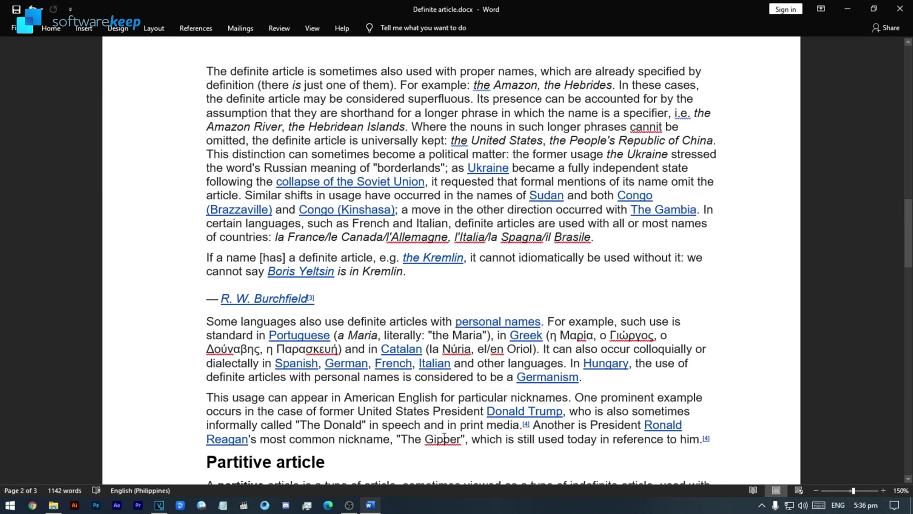
right_click(442, 438)
scroll(442, 436, "down", 1)
scroll(443, 433, "down", 1)
right_click(536, 289)
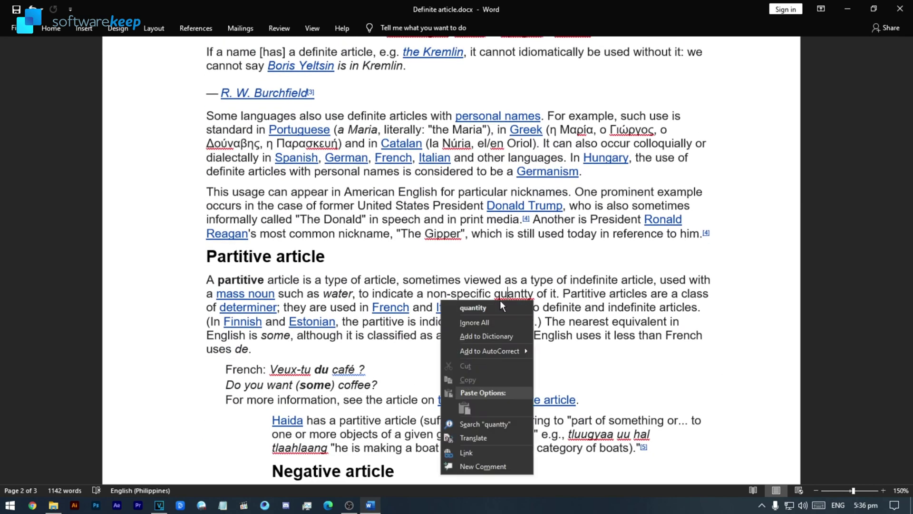
left_click(499, 309)
scroll(432, 383, "down", 1)
scroll(428, 386, "down", 1)
right_click(388, 370)
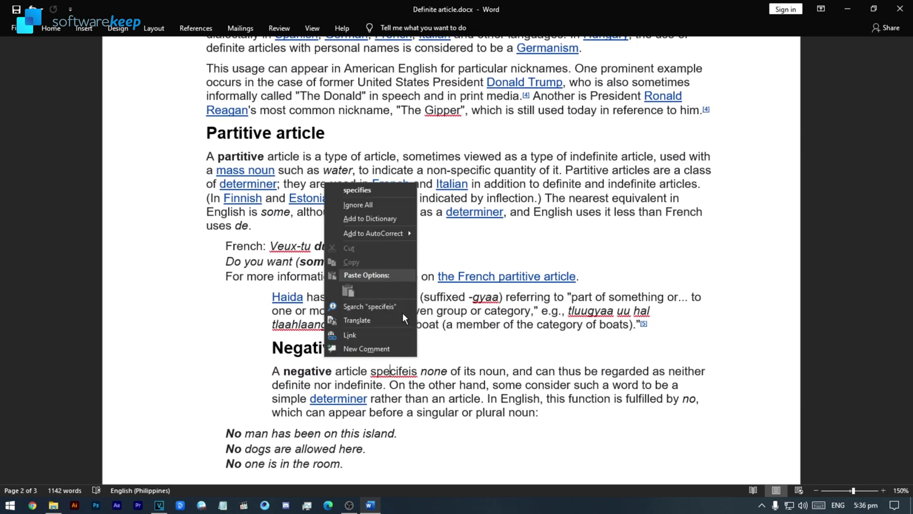
left_click(379, 190)
scroll(435, 345, "down", 1)
scroll(414, 356, "down", 2)
scroll(552, 364, "down", 1)
scroll(560, 350, "down", 3)
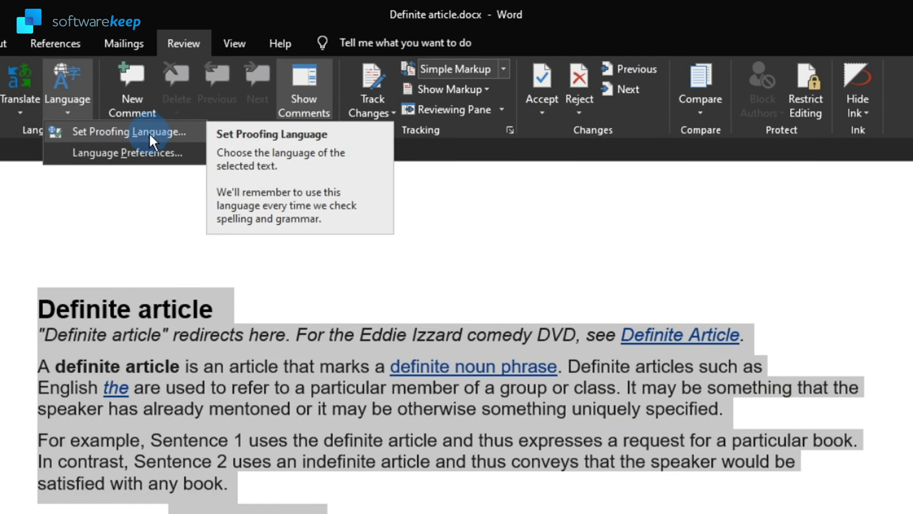
Step: Run Recheck Document from Word's Proofing options and confirm with Yes
left_click(149, 133)
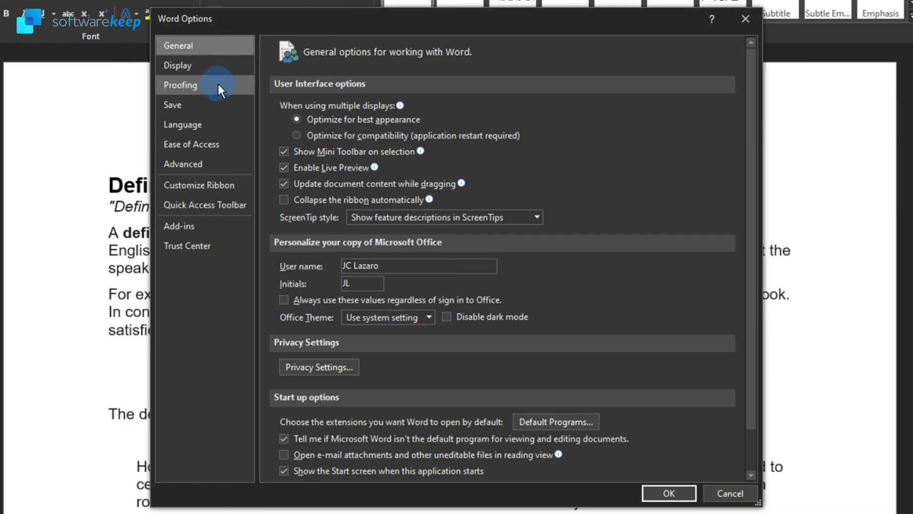
left_click(218, 85)
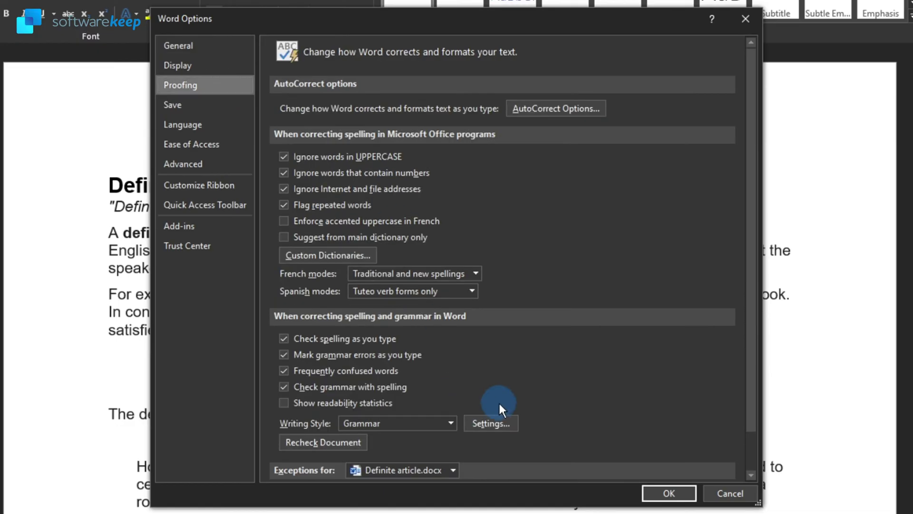
scroll(457, 422, "down", 2)
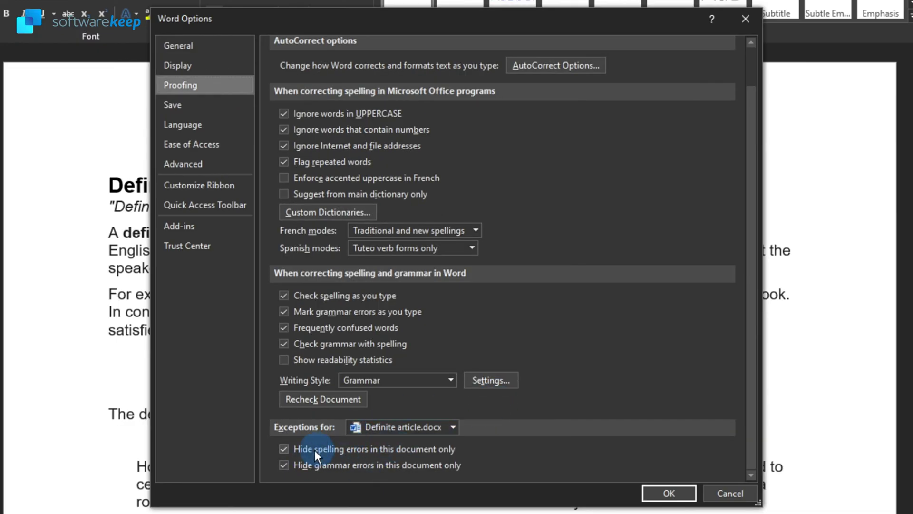
scroll(314, 450, "up", 2)
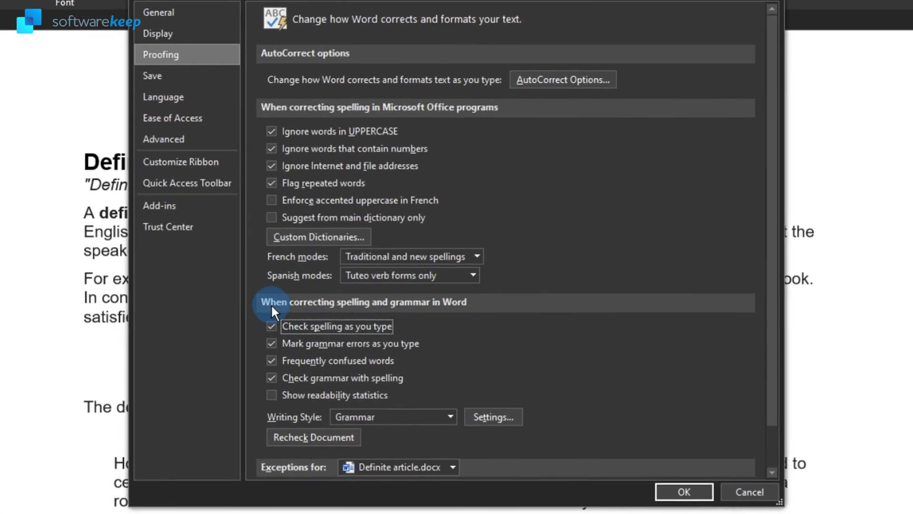
left_click(308, 437)
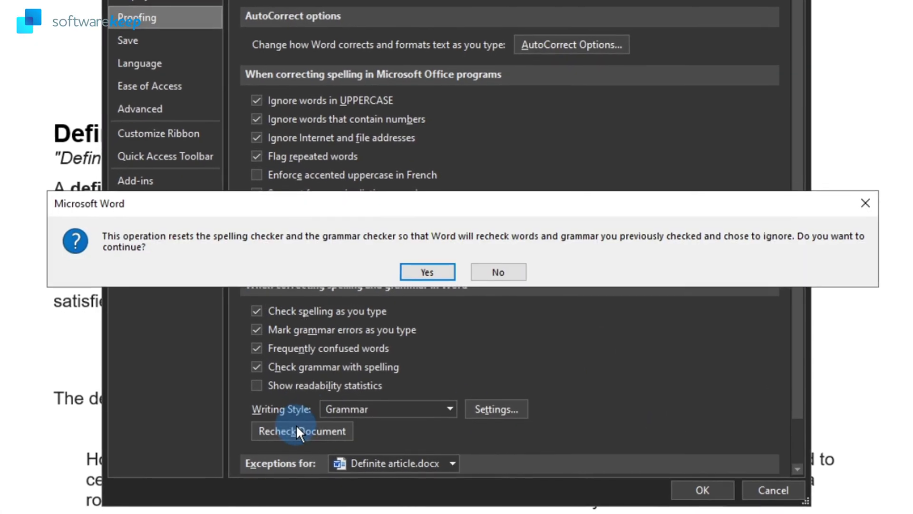
left_click(427, 272)
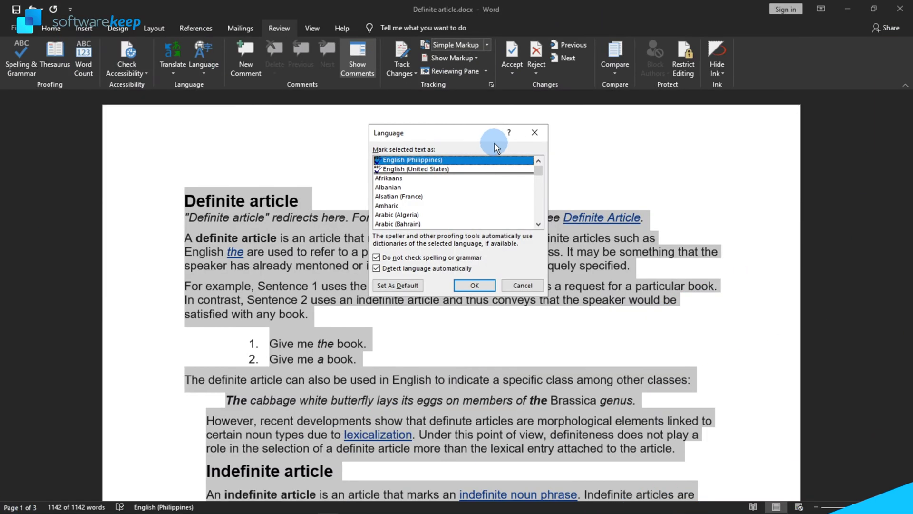
Step: Uncheck 'Do not check spelling or grammar', apply it, and clear the Hide errors exception
left_click(390, 254)
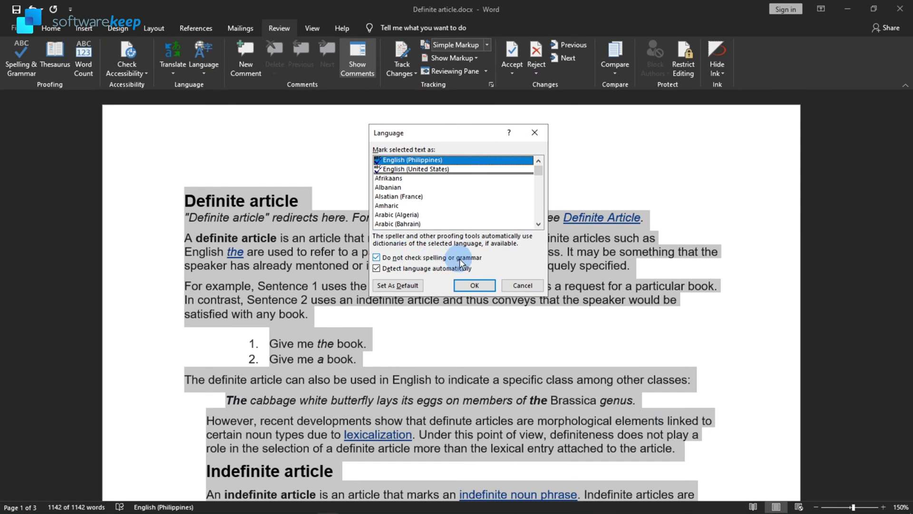
left_click(471, 286)
double_click(325, 266)
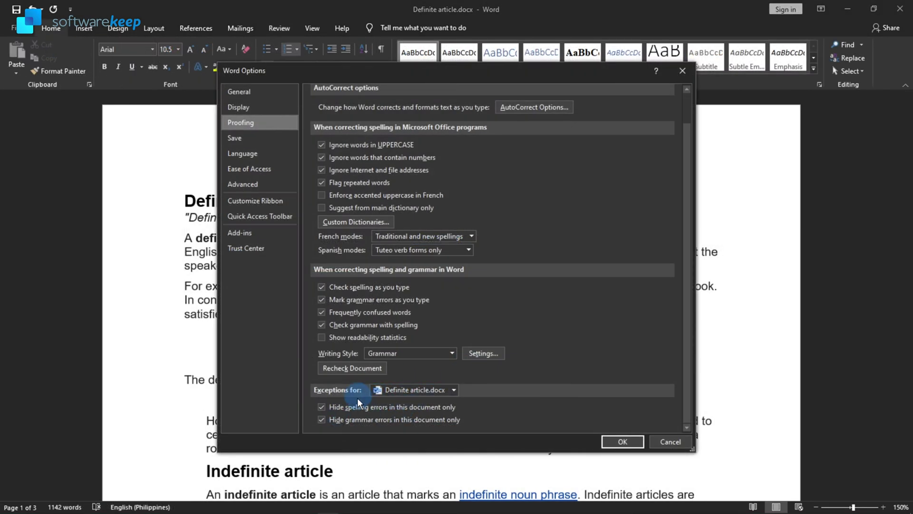
left_click(321, 409)
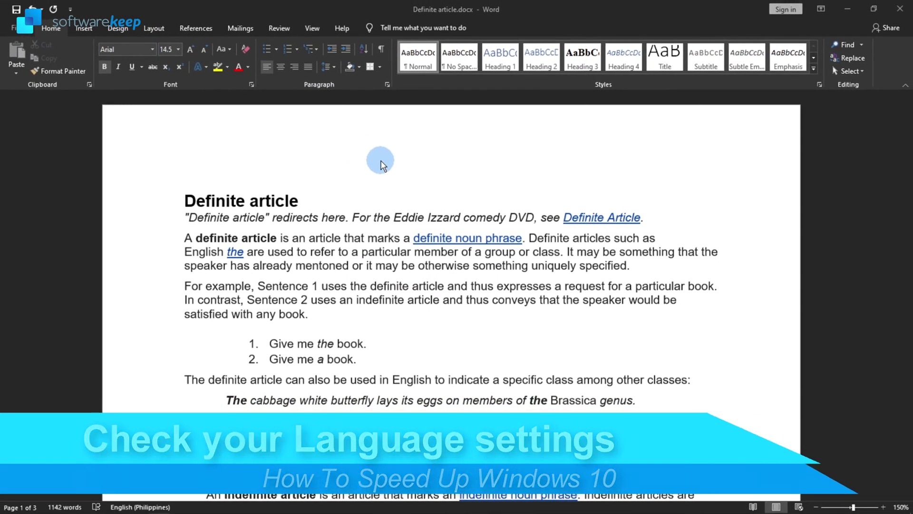
Step: Select the whole article with Ctrl+A and switch to the Review tab
left_click(385, 173)
key("ctrl+a")
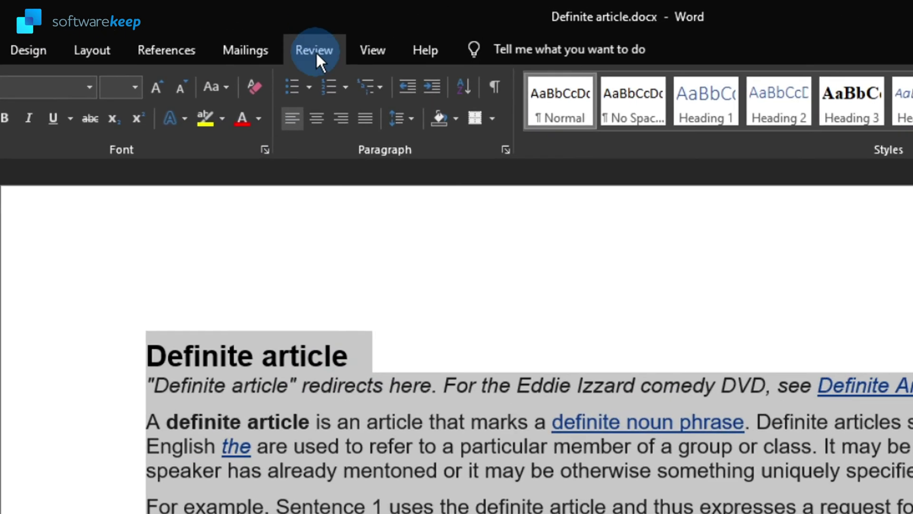
left_click(280, 29)
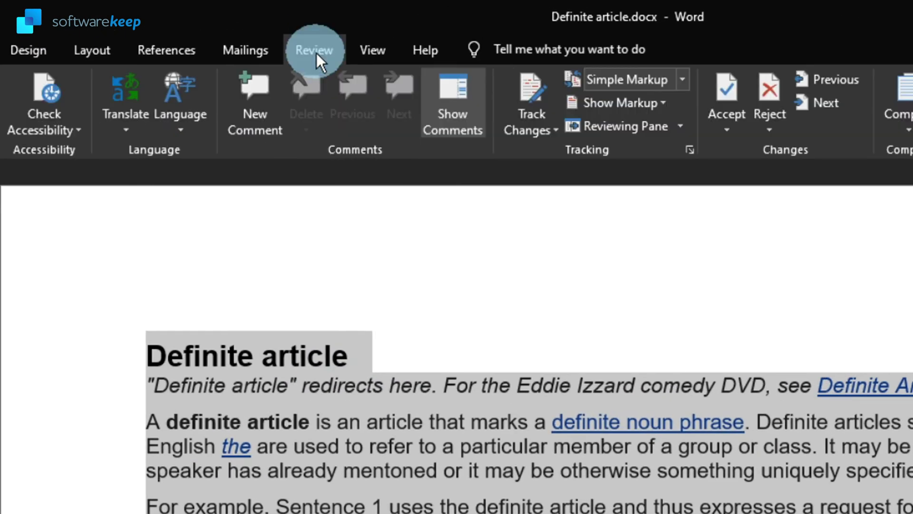
Step: In Language > Set Proofing Language, uncheck 'Do not check spelling or grammar' and confirm
left_click(181, 118)
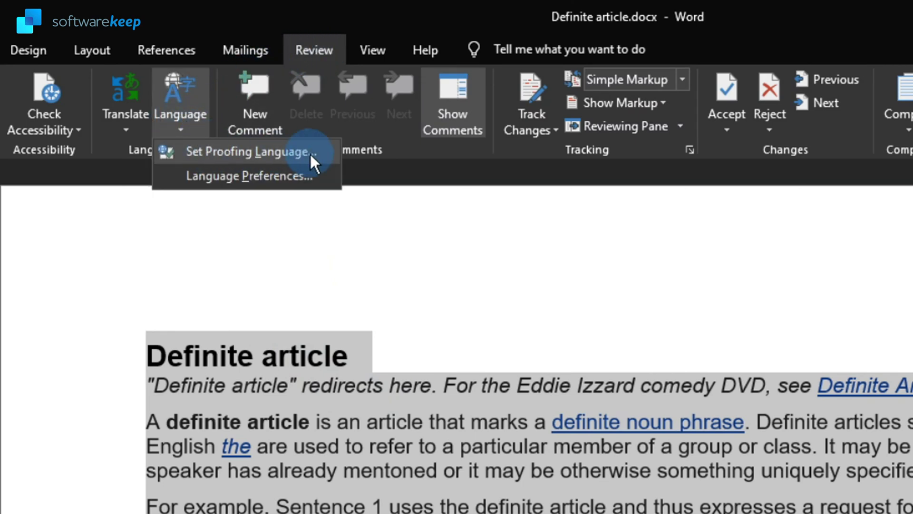
left_click(275, 151)
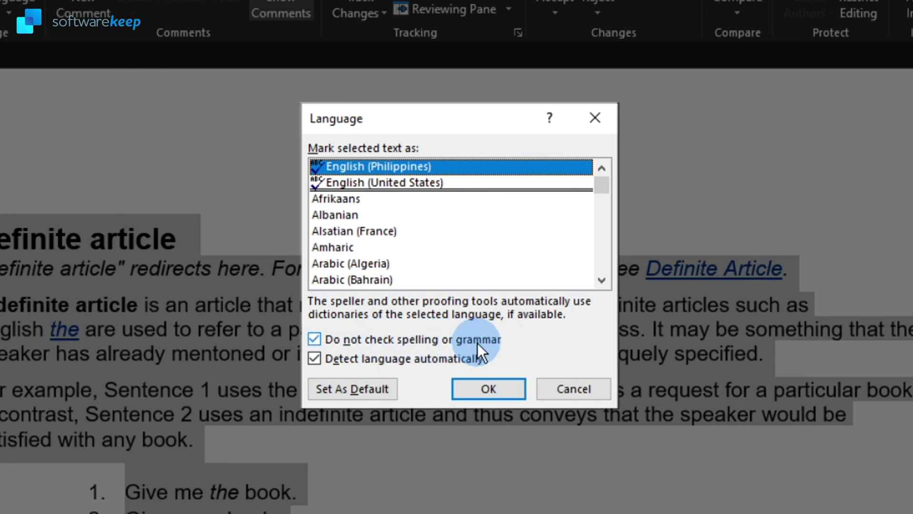
left_click(318, 339)
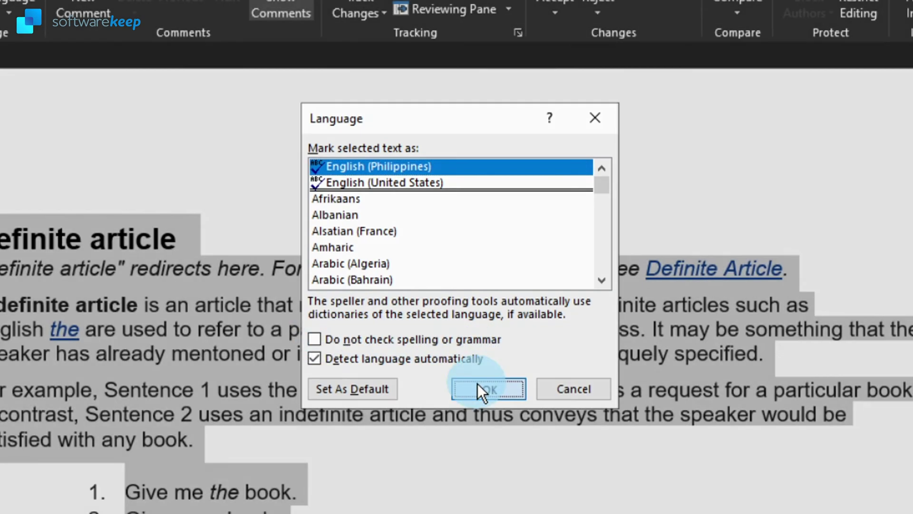
left_click(482, 389)
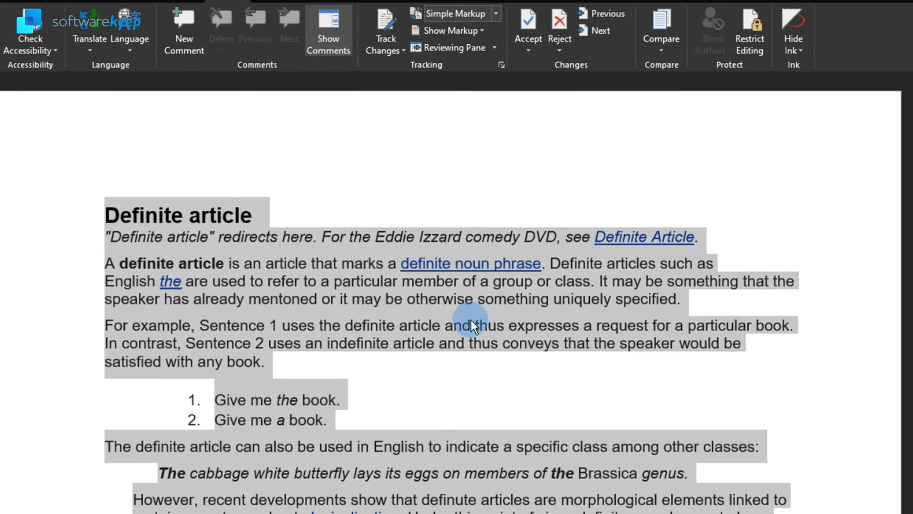
left_click(329, 267)
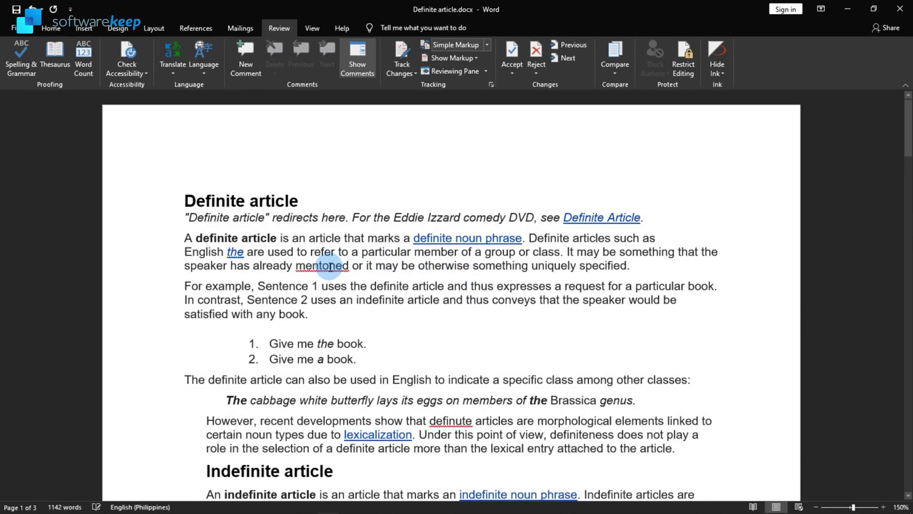
double_click(321, 265)
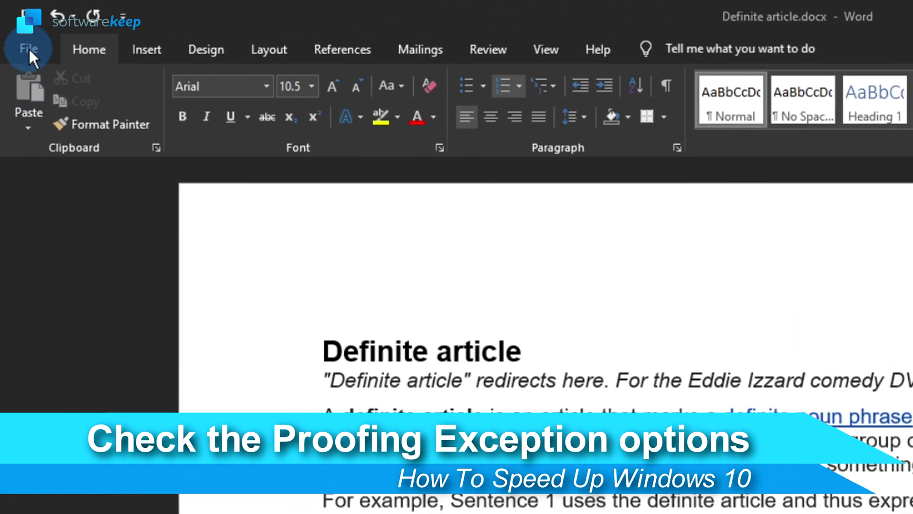
Step: Uncheck Hide spelling errors and Hide grammar errors under Proofing exceptions, then confirm
left_click(15, 29)
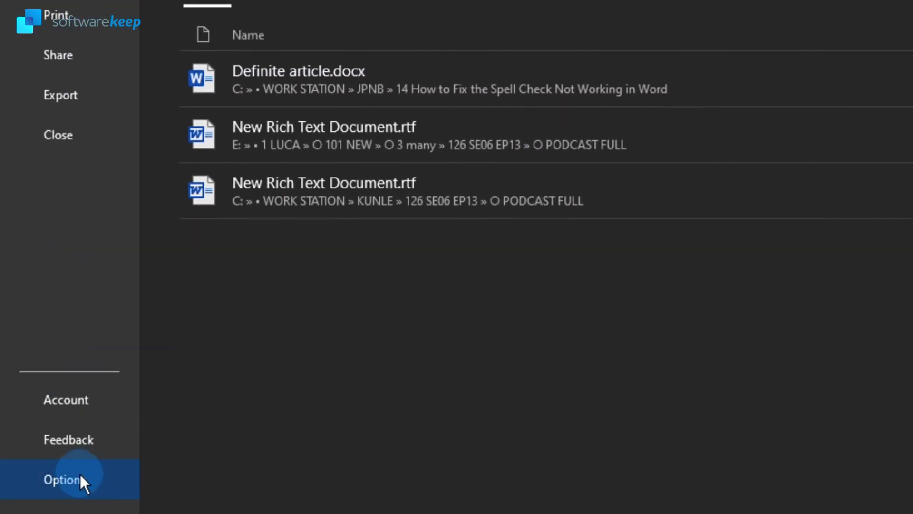
left_click(81, 479)
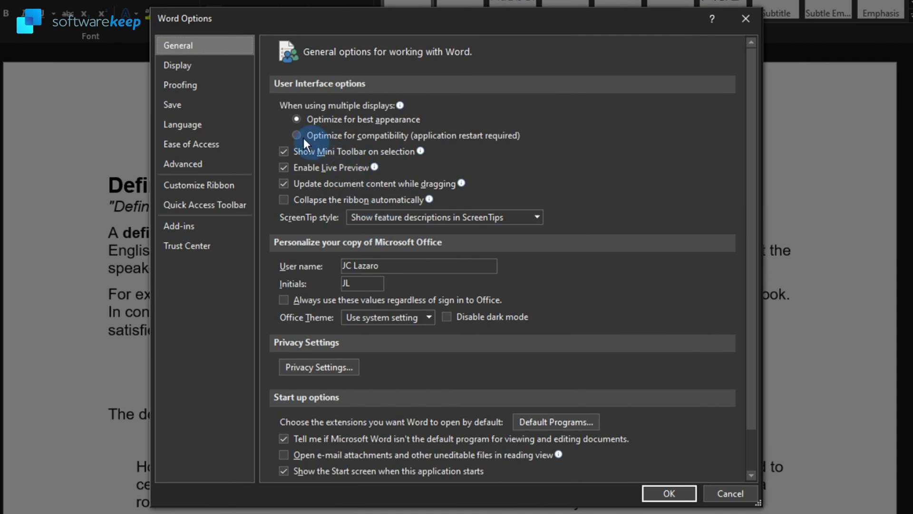
left_click(217, 84)
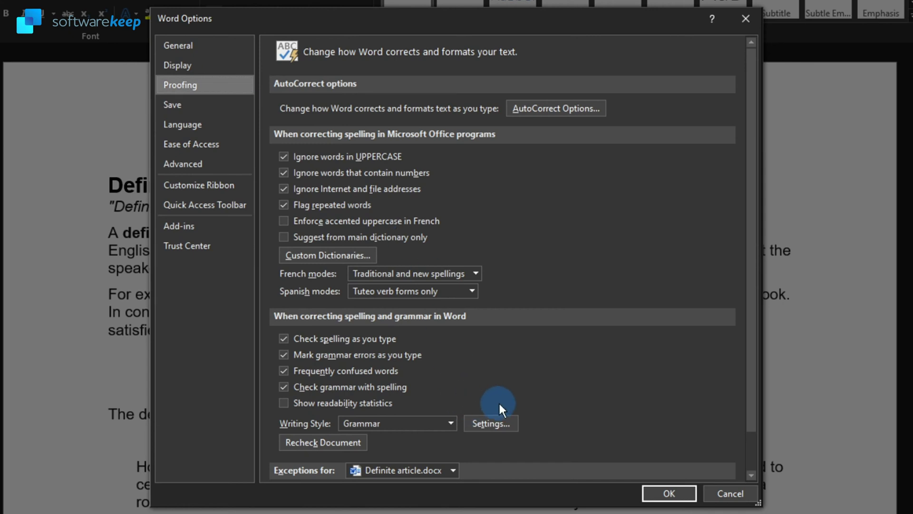
scroll(496, 403, "down", 1)
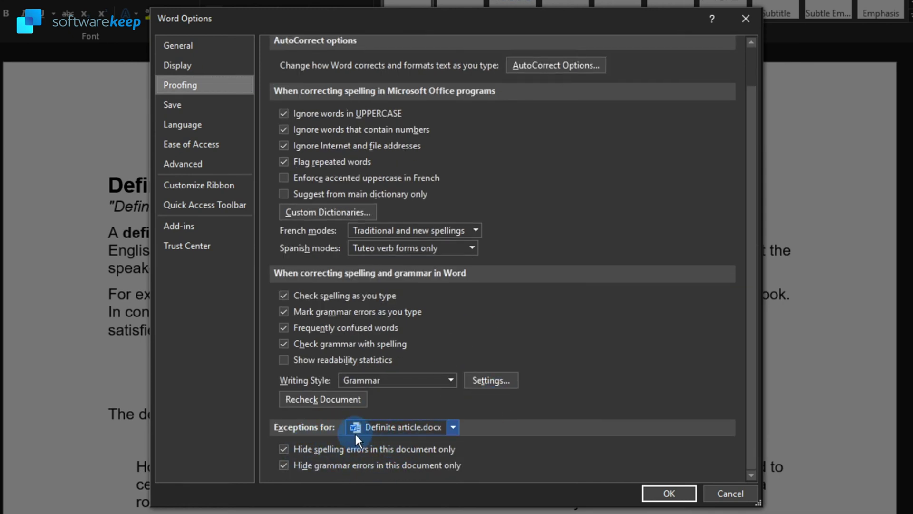
left_click(284, 450)
left_click(284, 466)
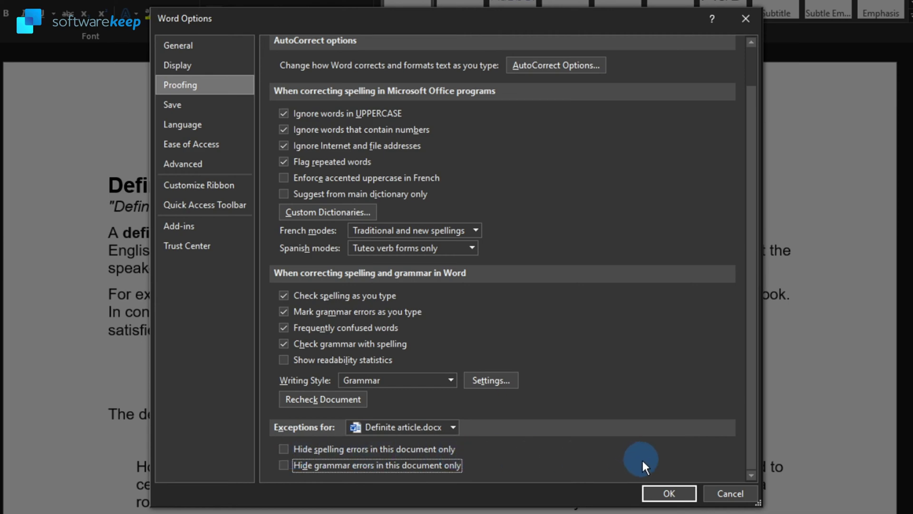
left_click(670, 491)
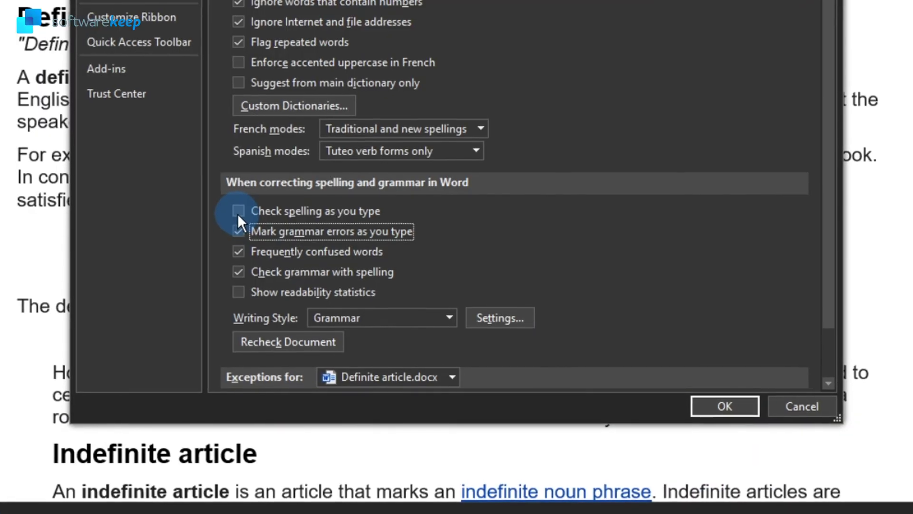
left_click(236, 216)
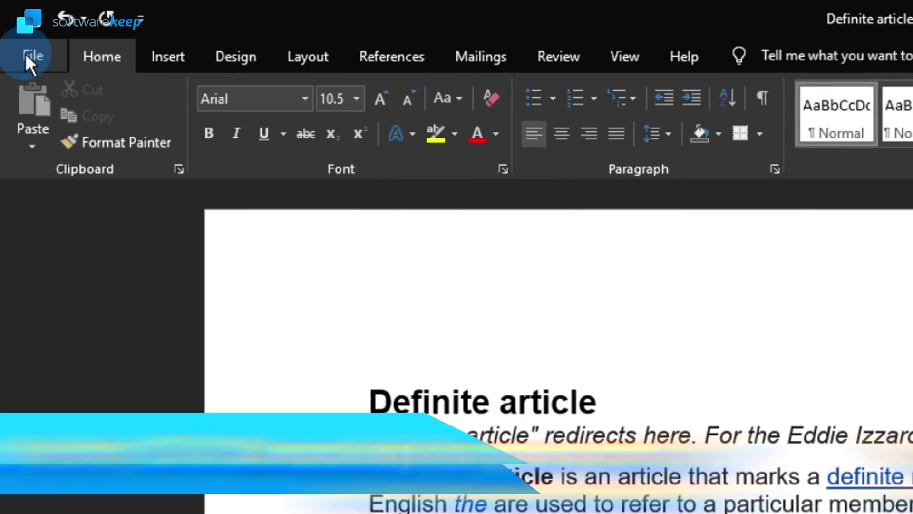
Step: Enable 'Check spelling as you type' and 'Mark grammar errors as you type' in Proofing options
left_click(15, 27)
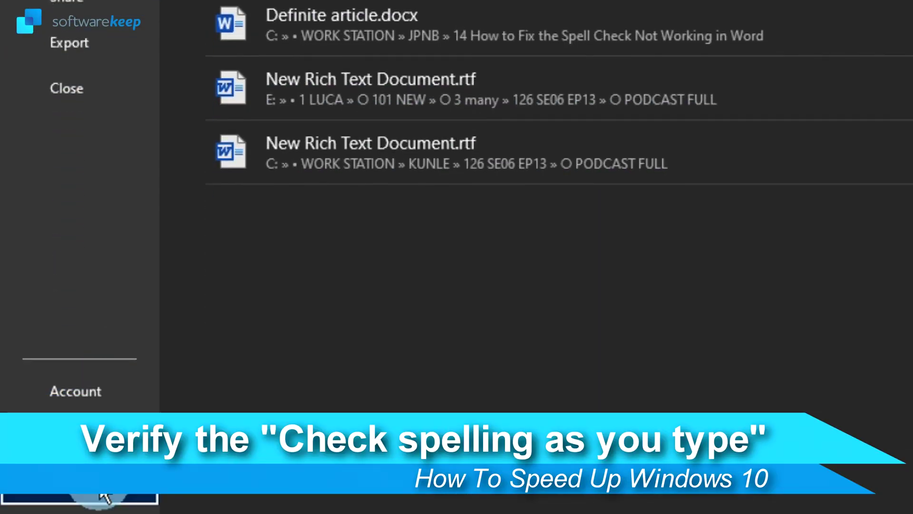
left_click(92, 494)
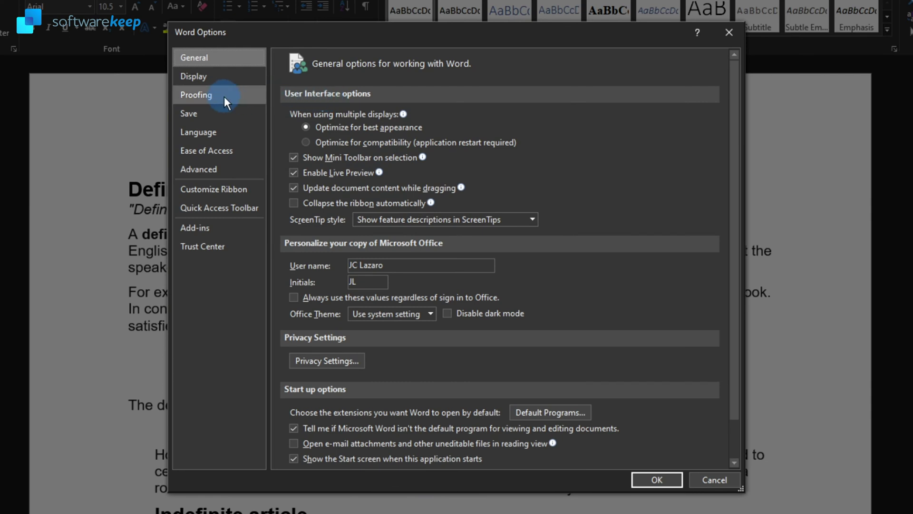
left_click(224, 96)
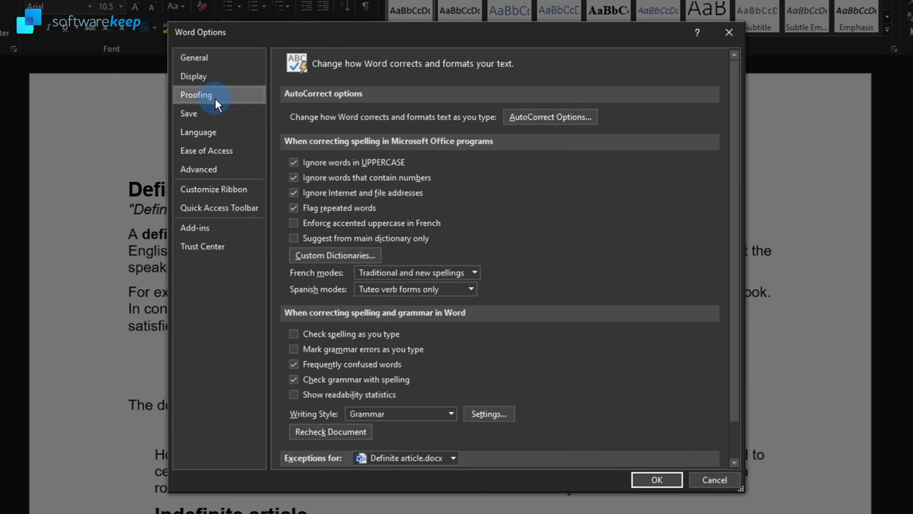
left_click(292, 349)
left_click(293, 335)
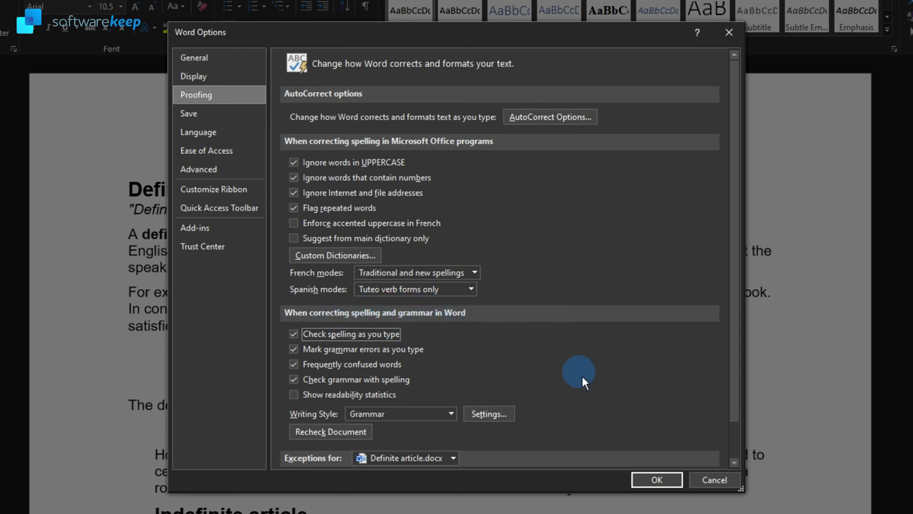
Step: Recheck the whole document, confirm with Yes, and close Word Options with OK
left_click(327, 426)
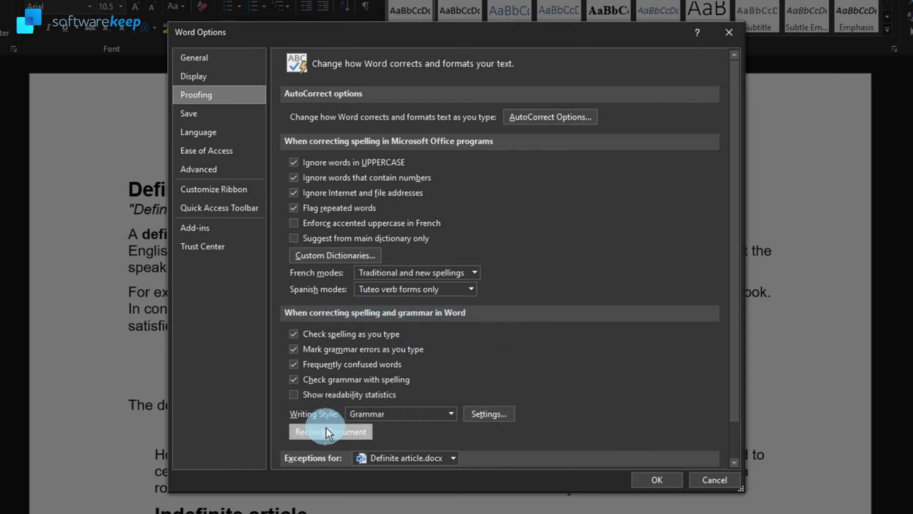
left_click(426, 300)
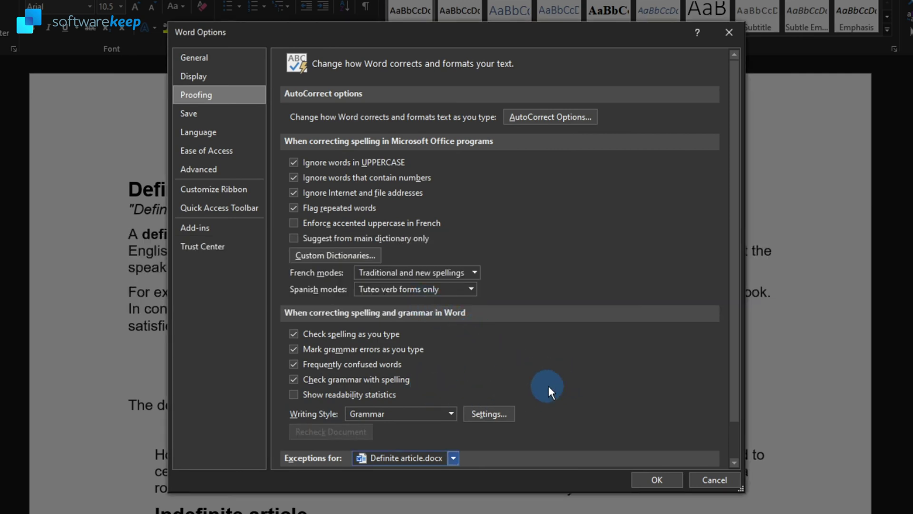
left_click(656, 479)
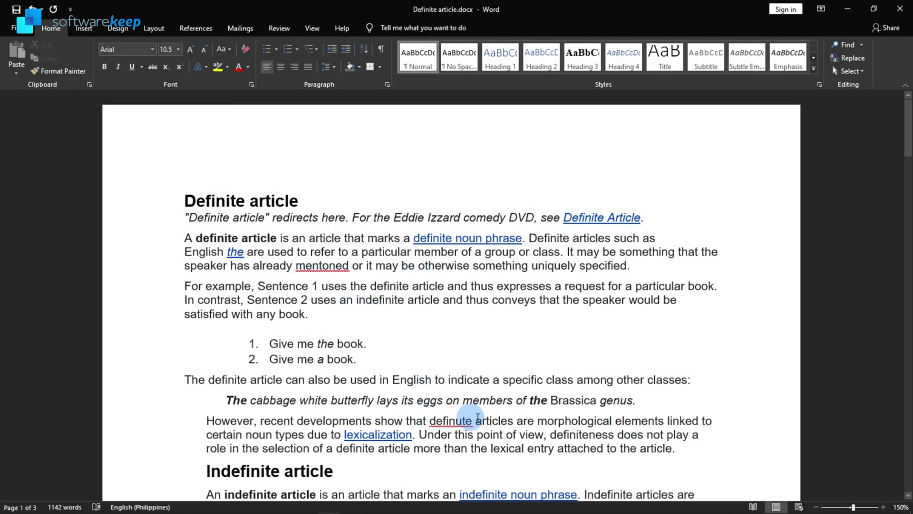
scroll(498, 413, "down", 3)
scroll(497, 412, "down", 3)
scroll(497, 413, "down", 6)
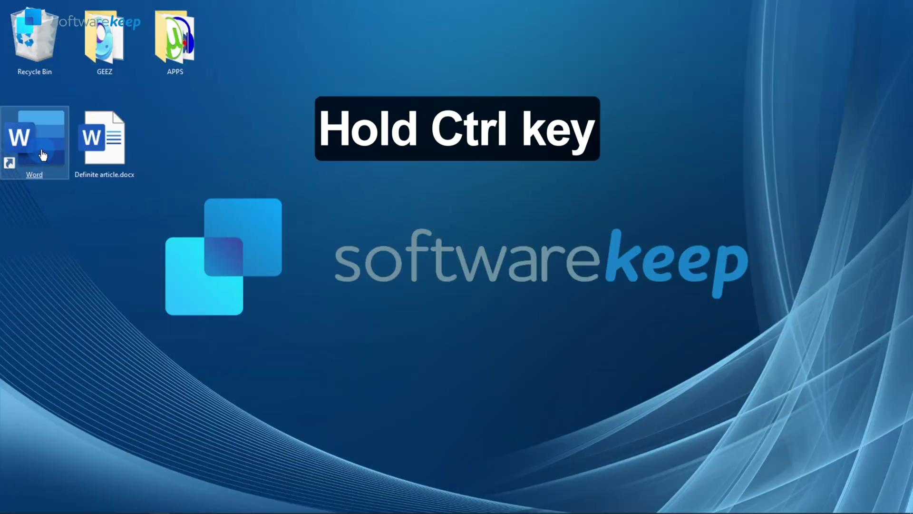
Step: Ctrl+double-click the Word desktop shortcut and accept the Safe Mode prompt
double_click(42, 155, "ctrl")
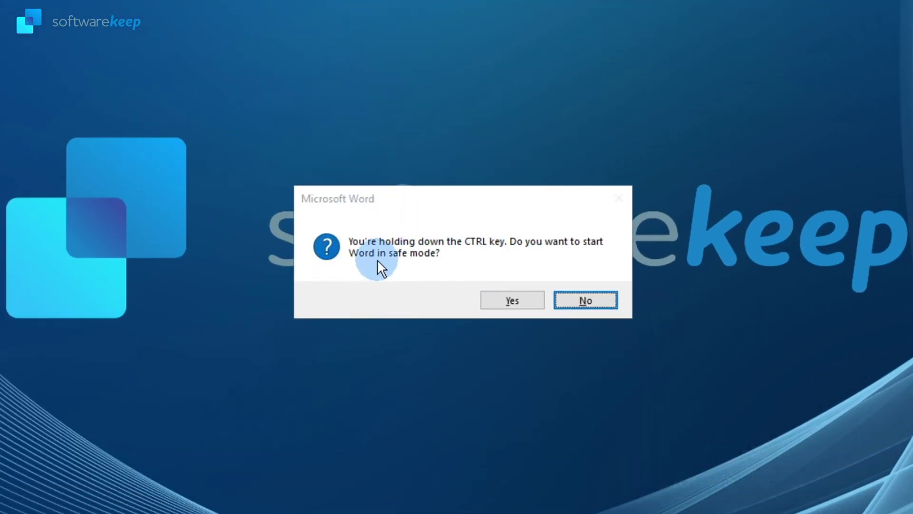
left_click(464, 273)
left_click(512, 300)
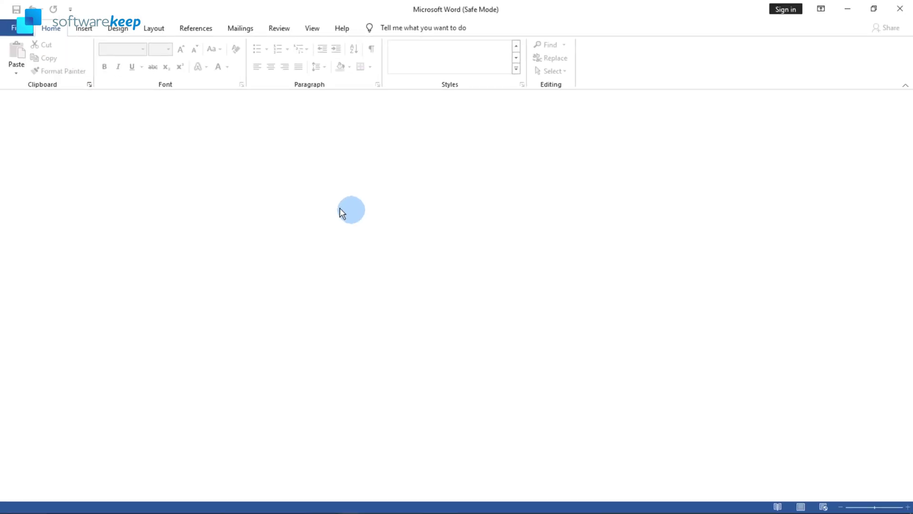
Step: Open Definite article from the Desktop and run Spelling & Grammar with F7
key("ctrl+o")
left_click(184, 139)
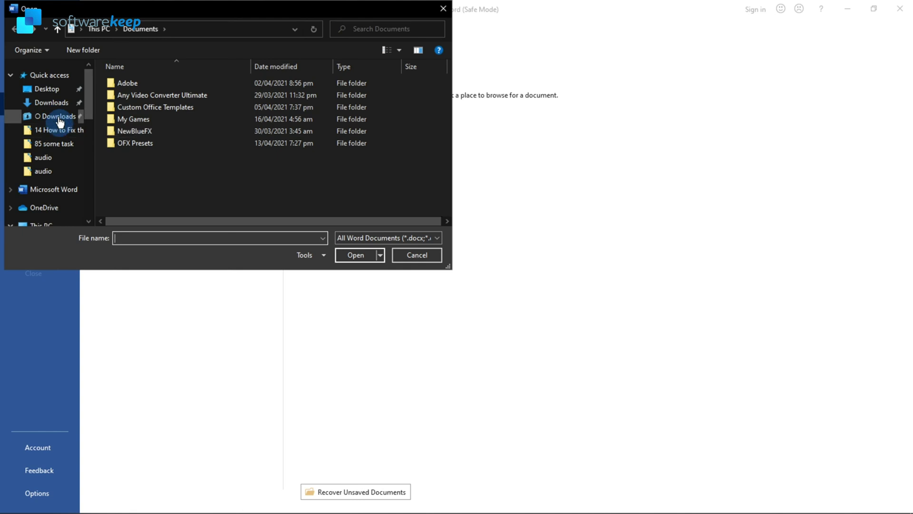
left_click(43, 89)
double_click(168, 107)
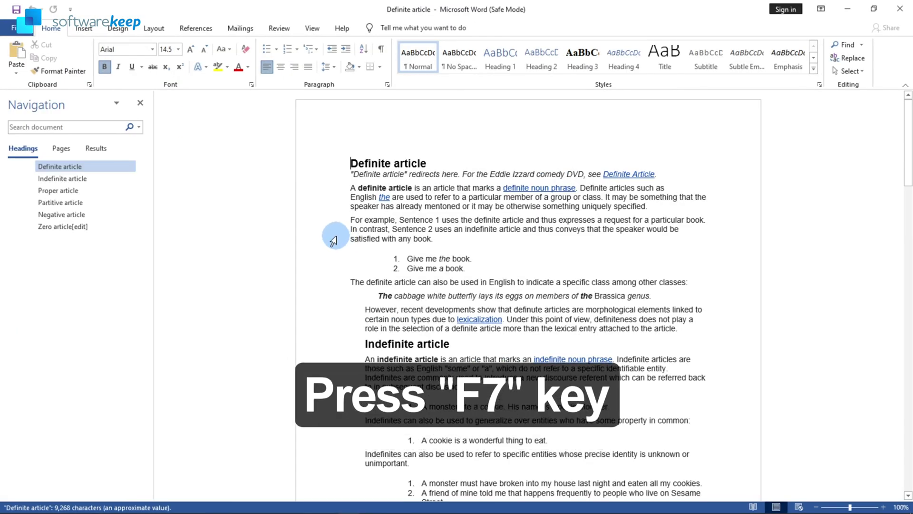
key("F7")
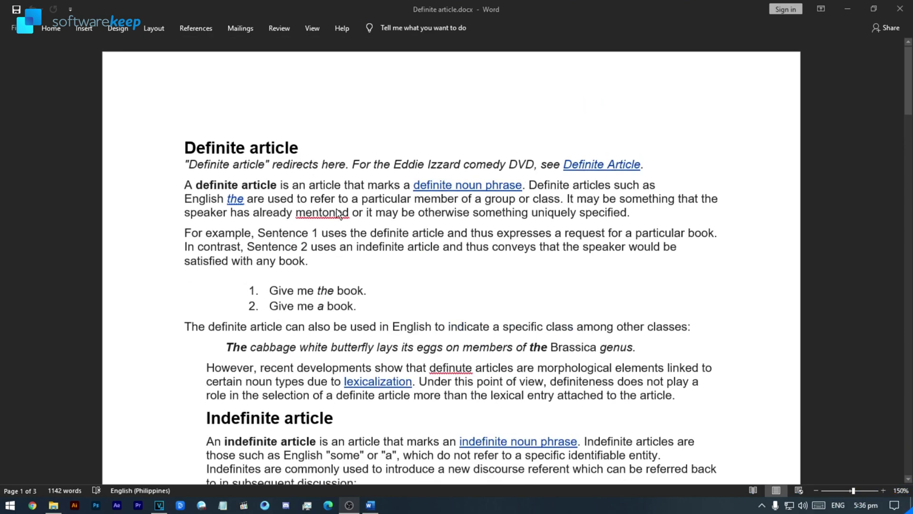
Step: Show the spelling suggestions for the misspelled word mentoned
right_click(321, 212)
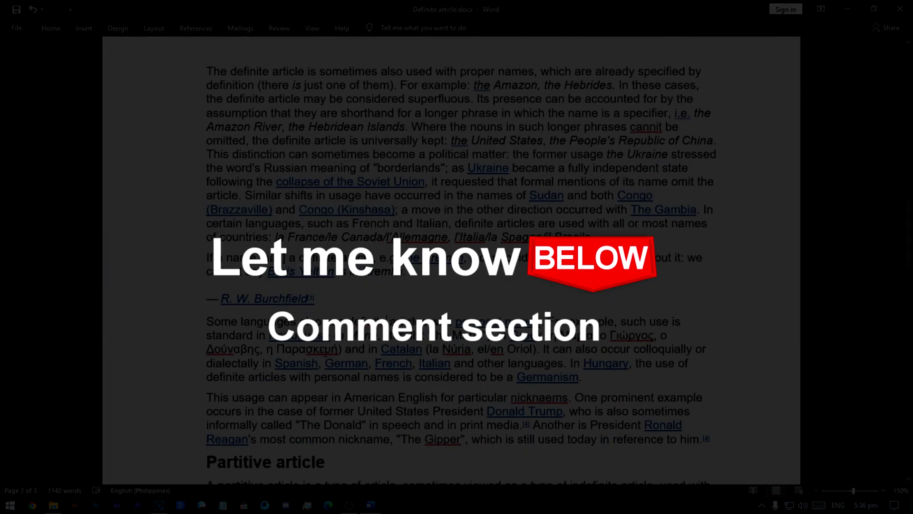
scroll(530, 389, "down", 5)
scroll(528, 385, "down", 1)
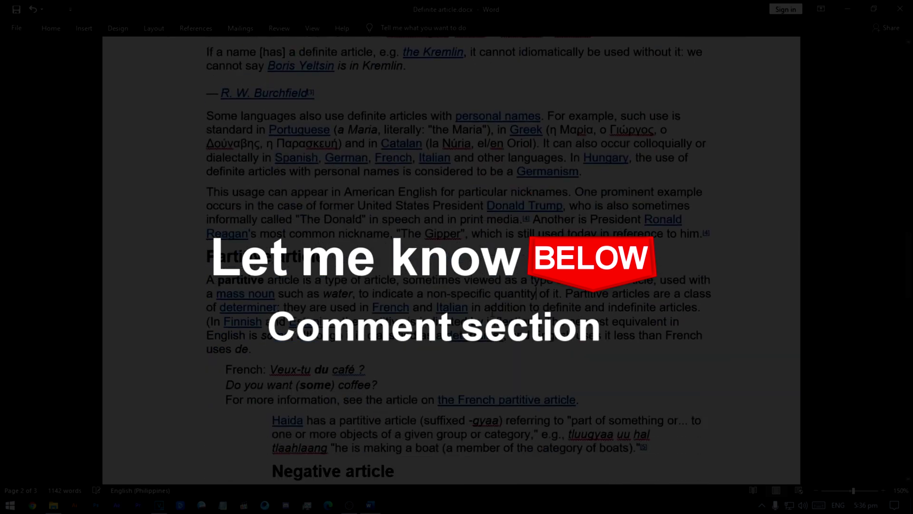
scroll(526, 384, "down", 2)
scroll(526, 383, "down", 1)
scroll(499, 389, "down", 10)
scroll(464, 396, "down", 3)
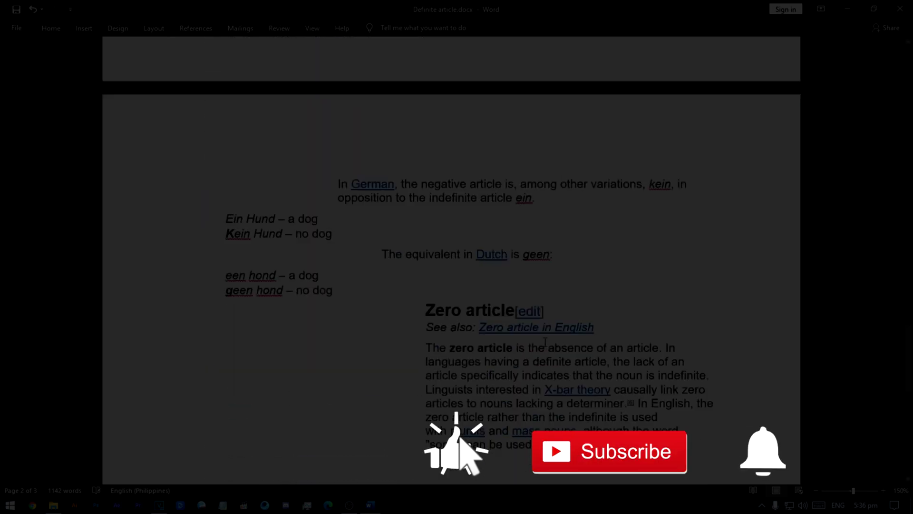
scroll(437, 399, "down", 3)
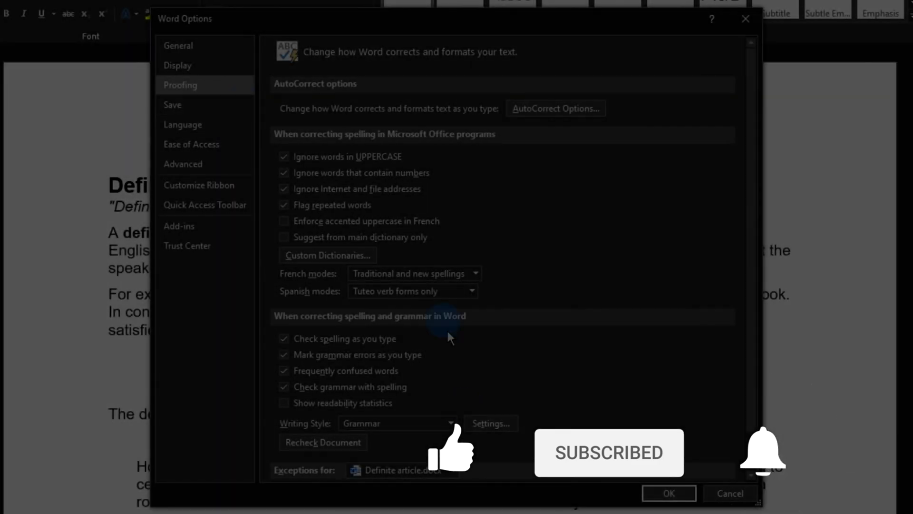
scroll(447, 329, "down", 3)
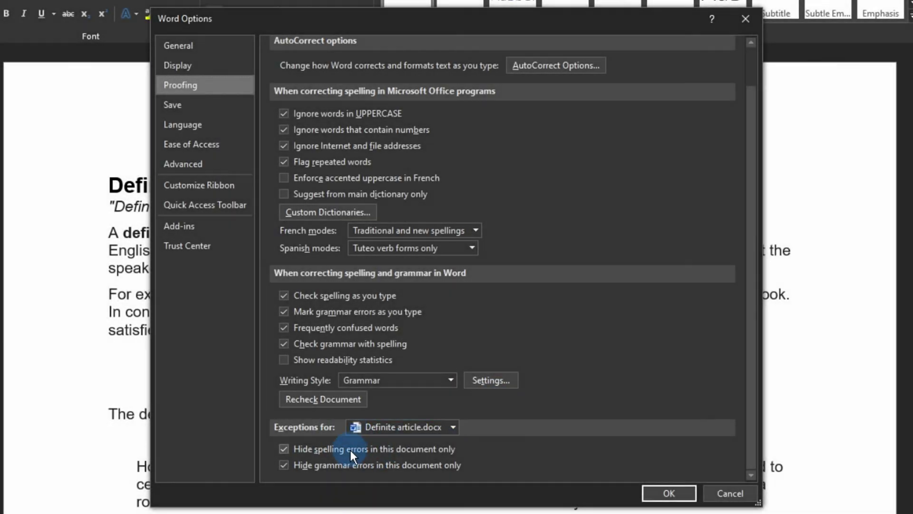
scroll(314, 393, "up", 3)
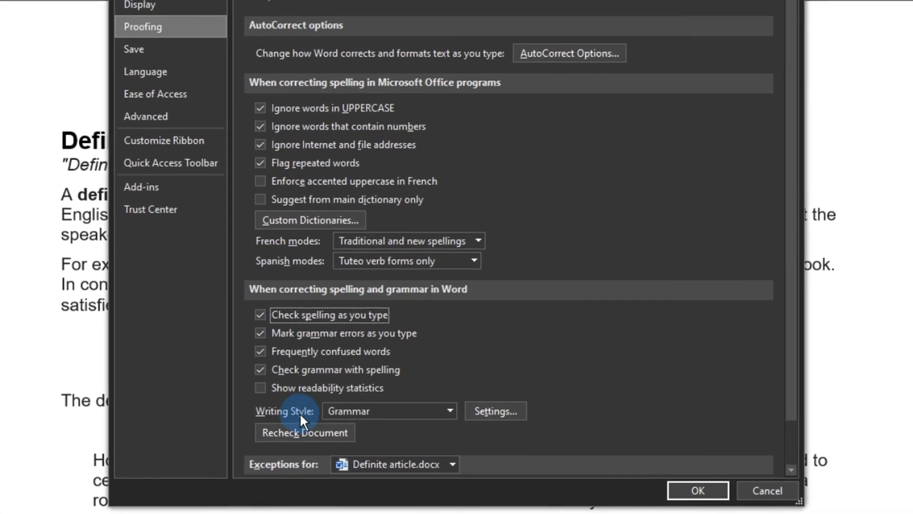